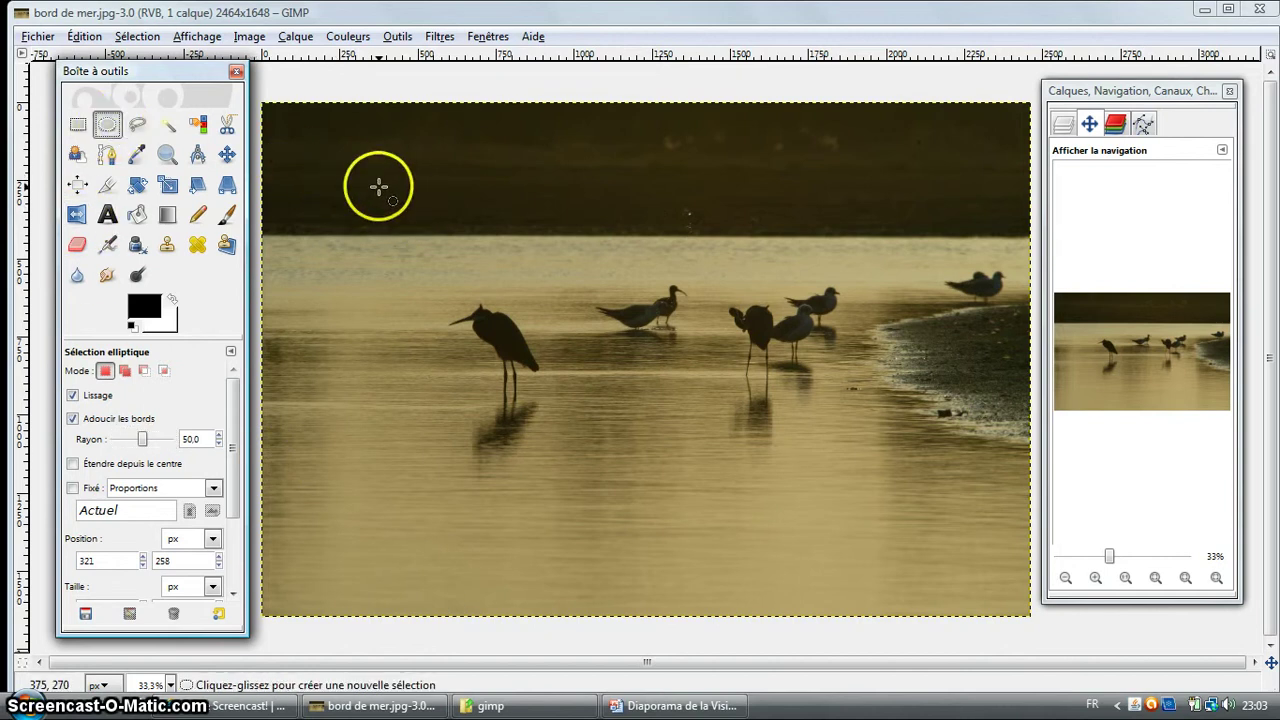
- Draw an elliptical selection around the wading birds, covering most of the photo
left_click_drag(378, 186, 960, 534)
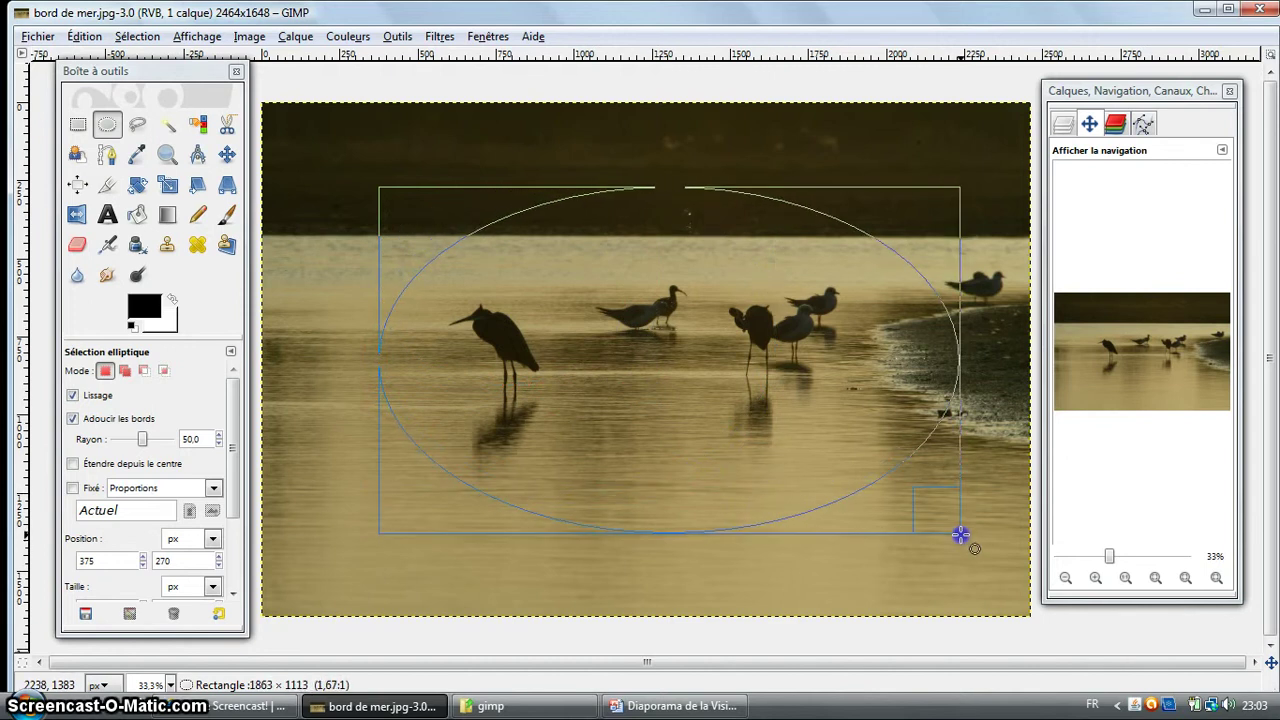
key("Escape")
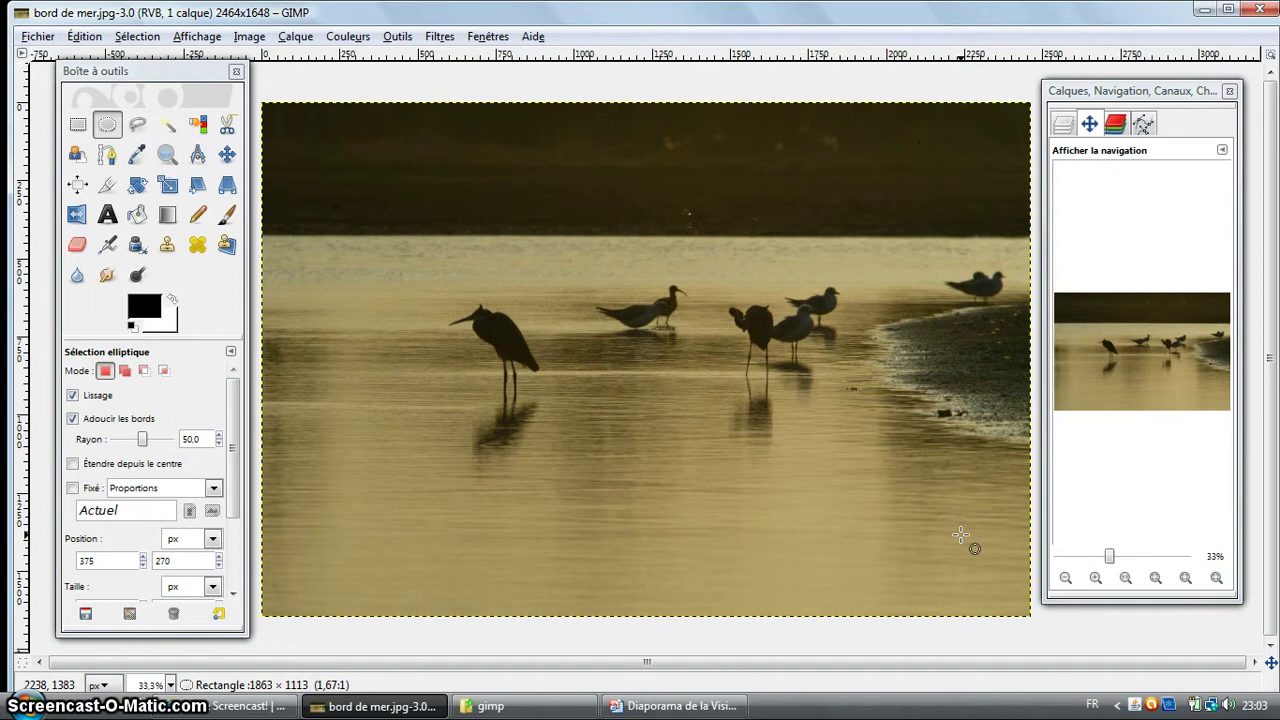
key("Return")
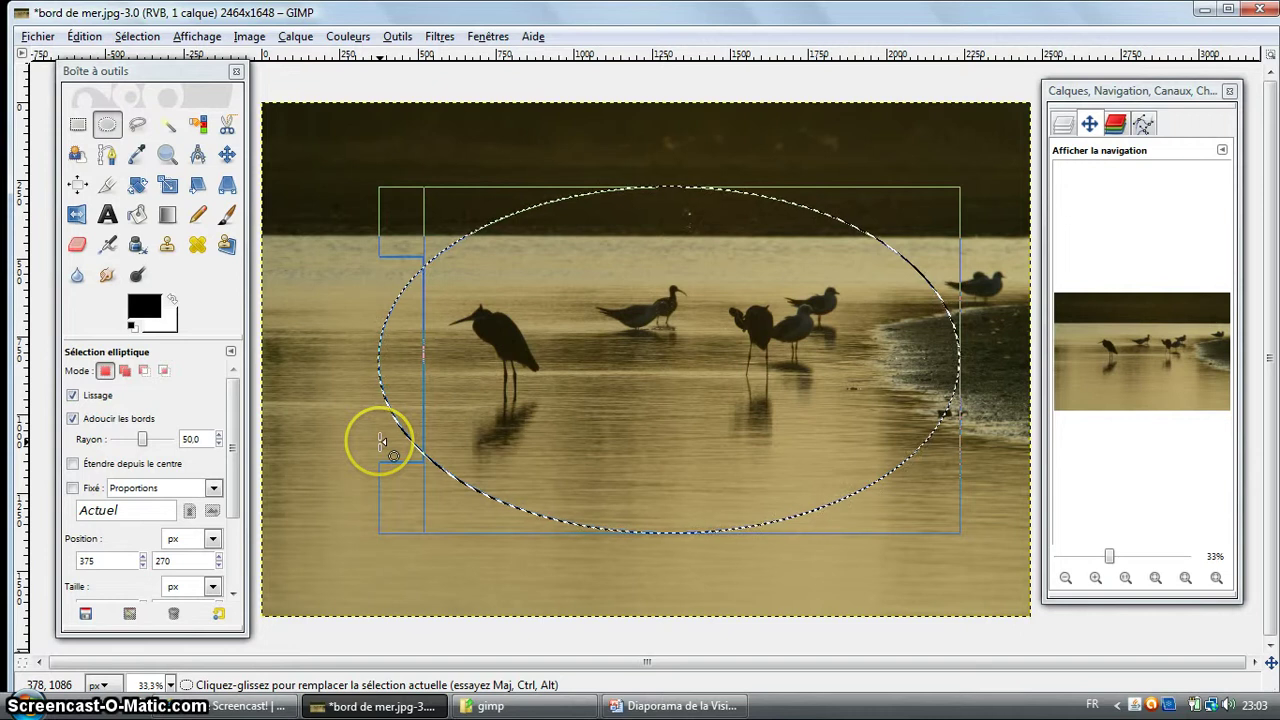
- Stretch the oval selection's left edge further left and commit it
left_click_drag(381, 440, 341, 436)
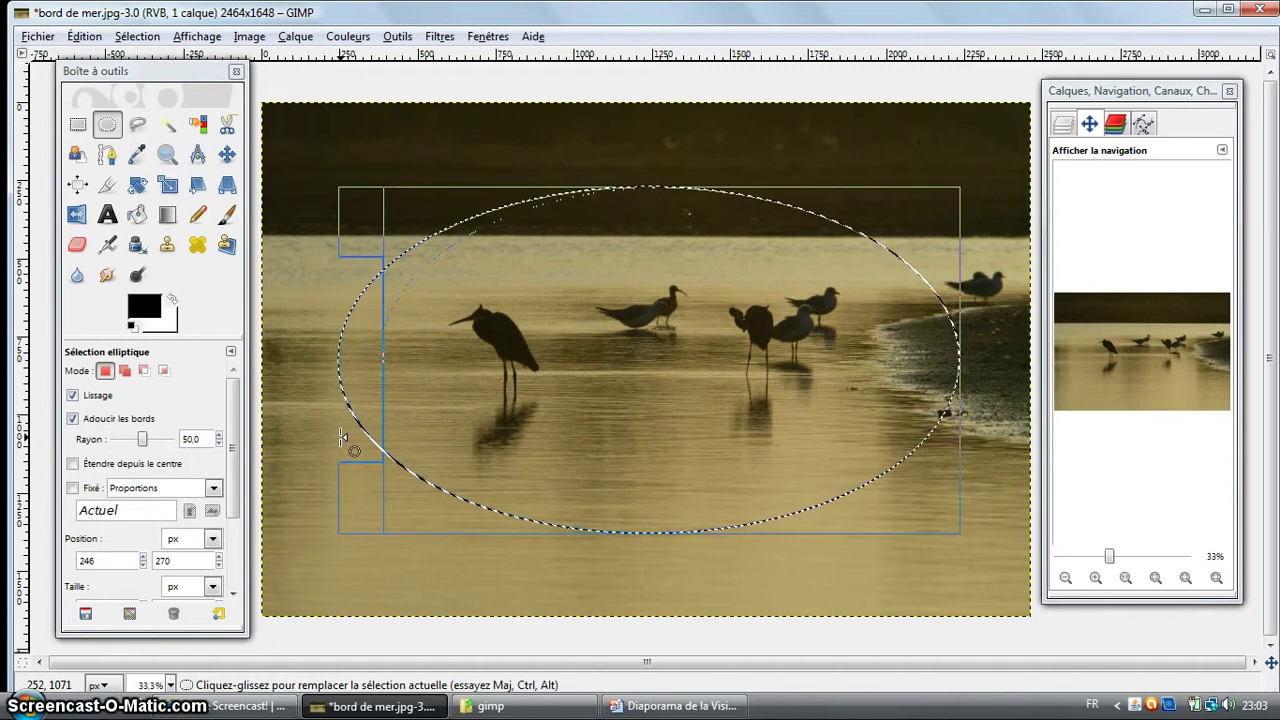
left_click(484, 399)
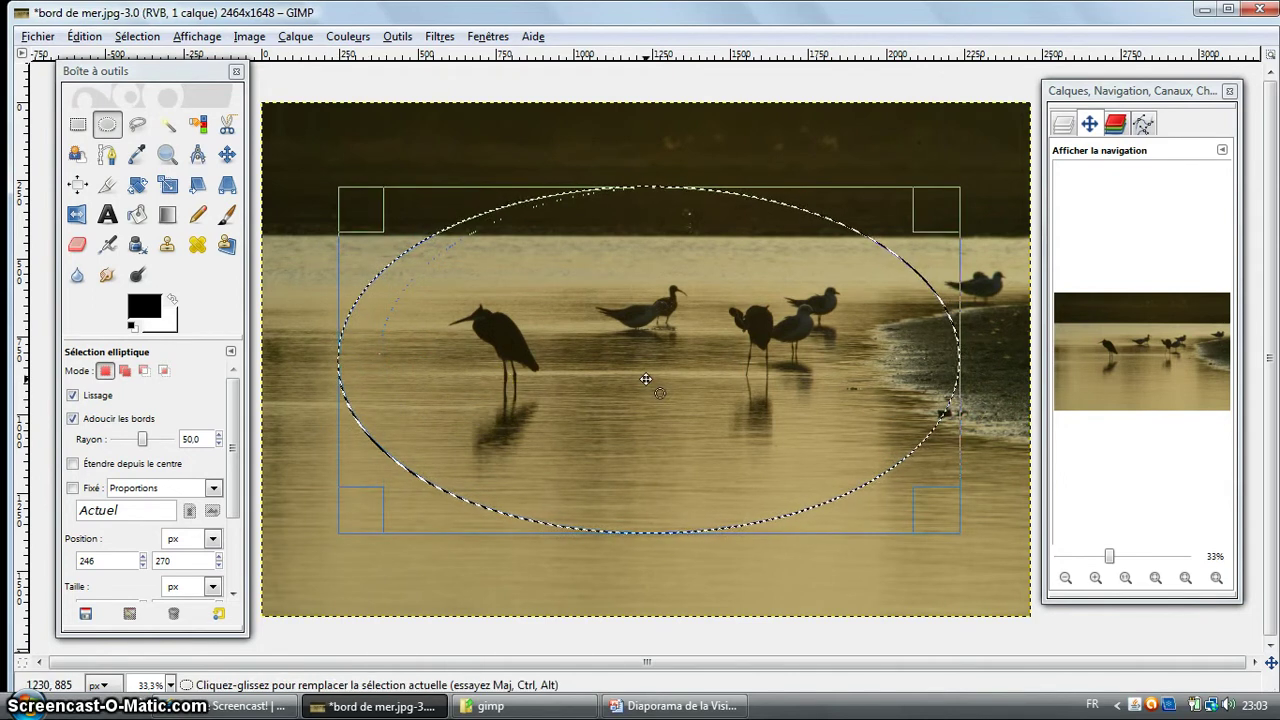
key("Return")
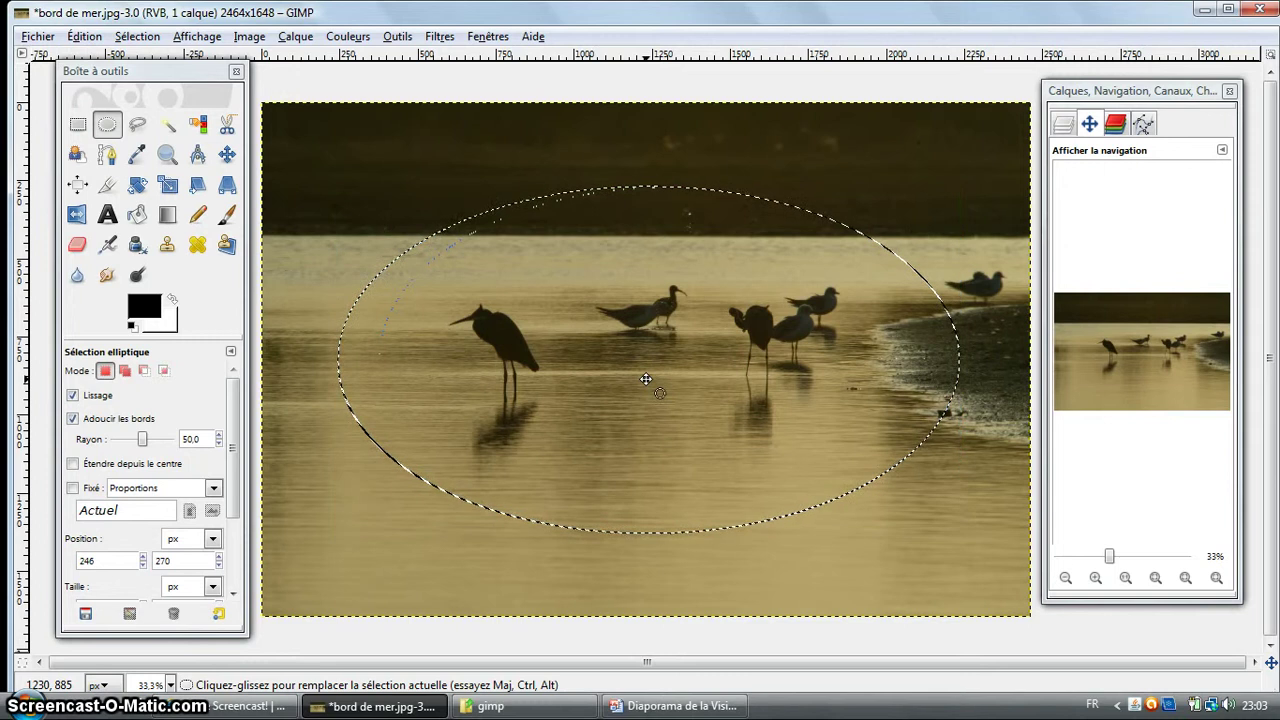
- Turn off antialiasing and set the feather edges radius to 80
left_click(73, 396)
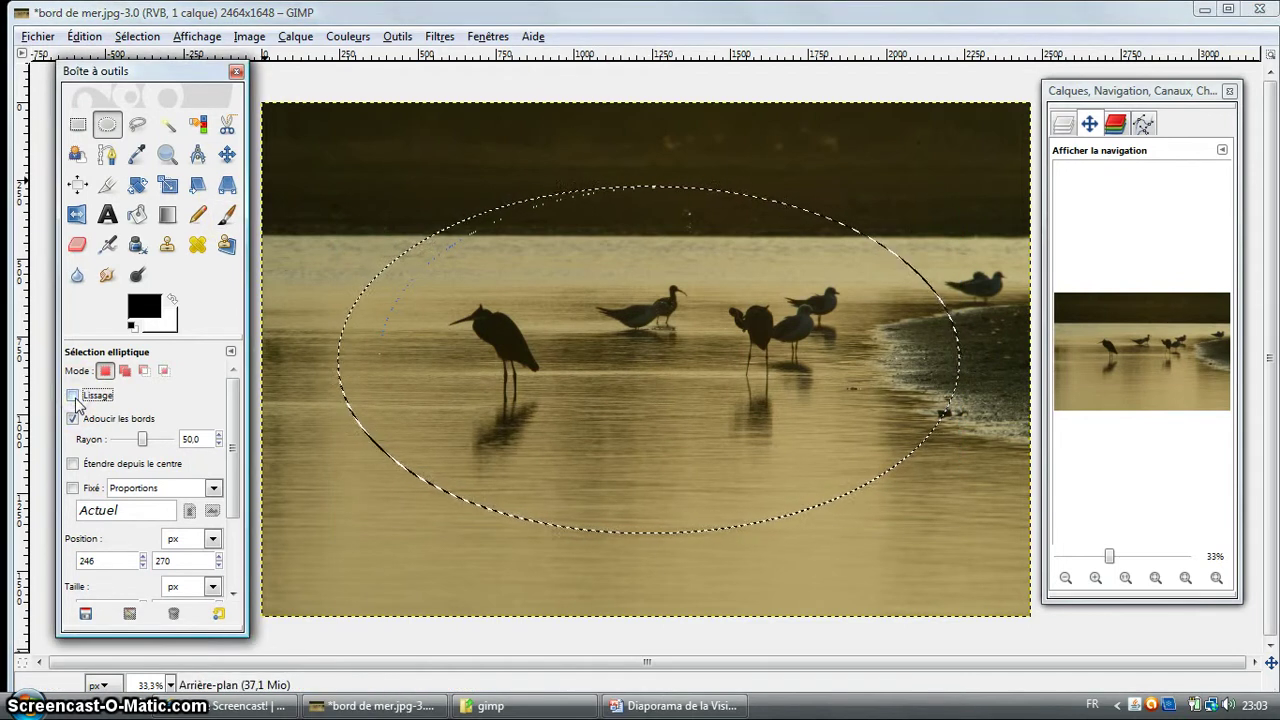
left_click(144, 440)
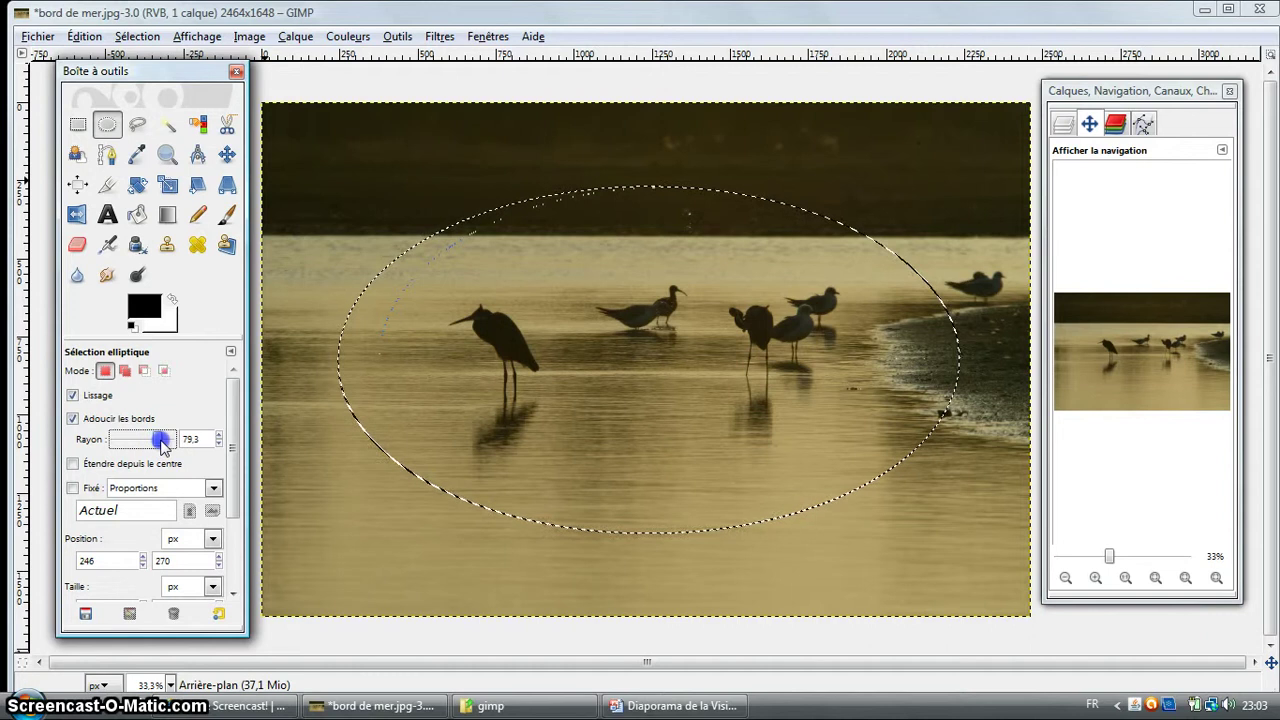
left_click_drag(160, 440, 162, 441)
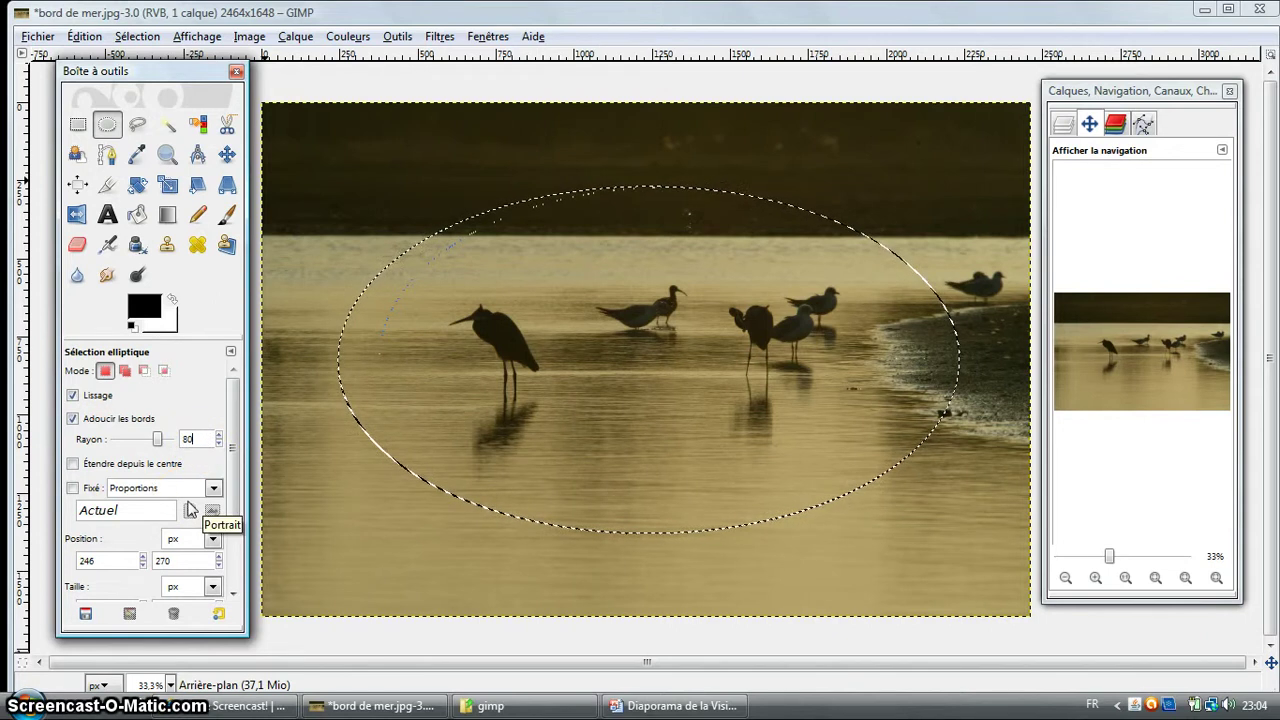
- Invert the selection, reset colours to black/white, and clear the area outside the oval to white
left_click(152, 38)
left_click(156, 105)
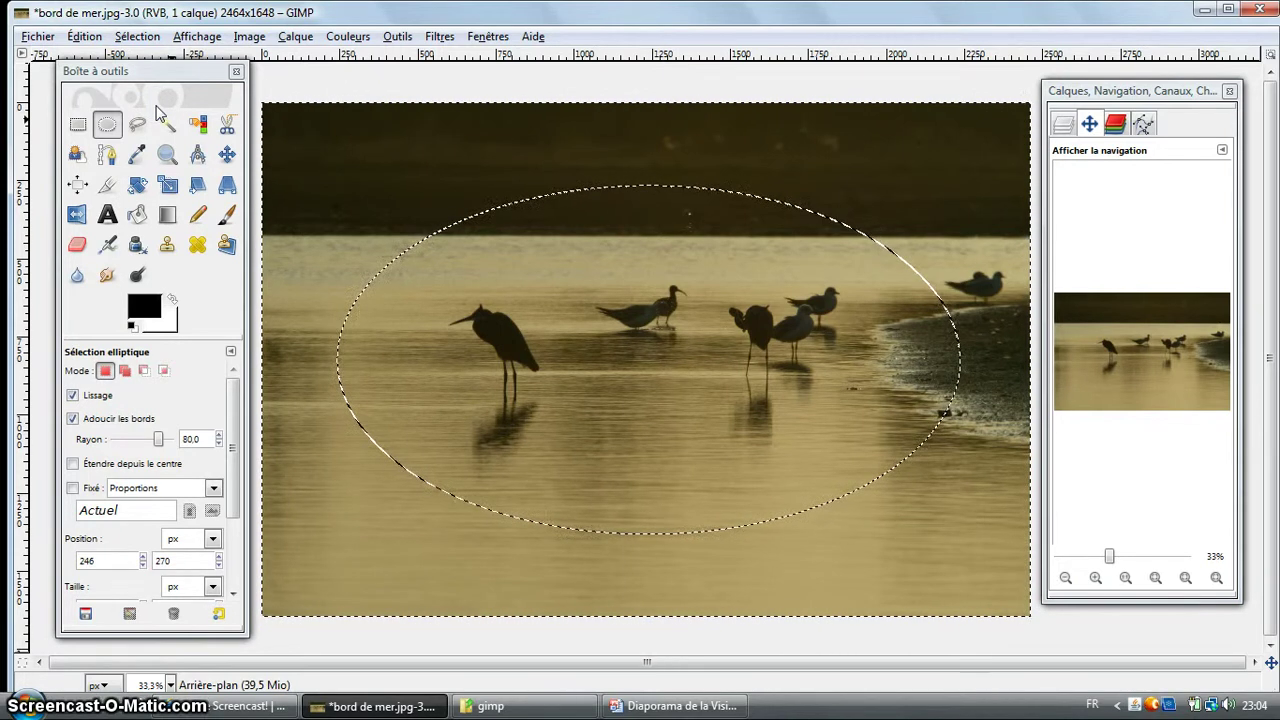
left_click_drag(150, 306, 170, 322)
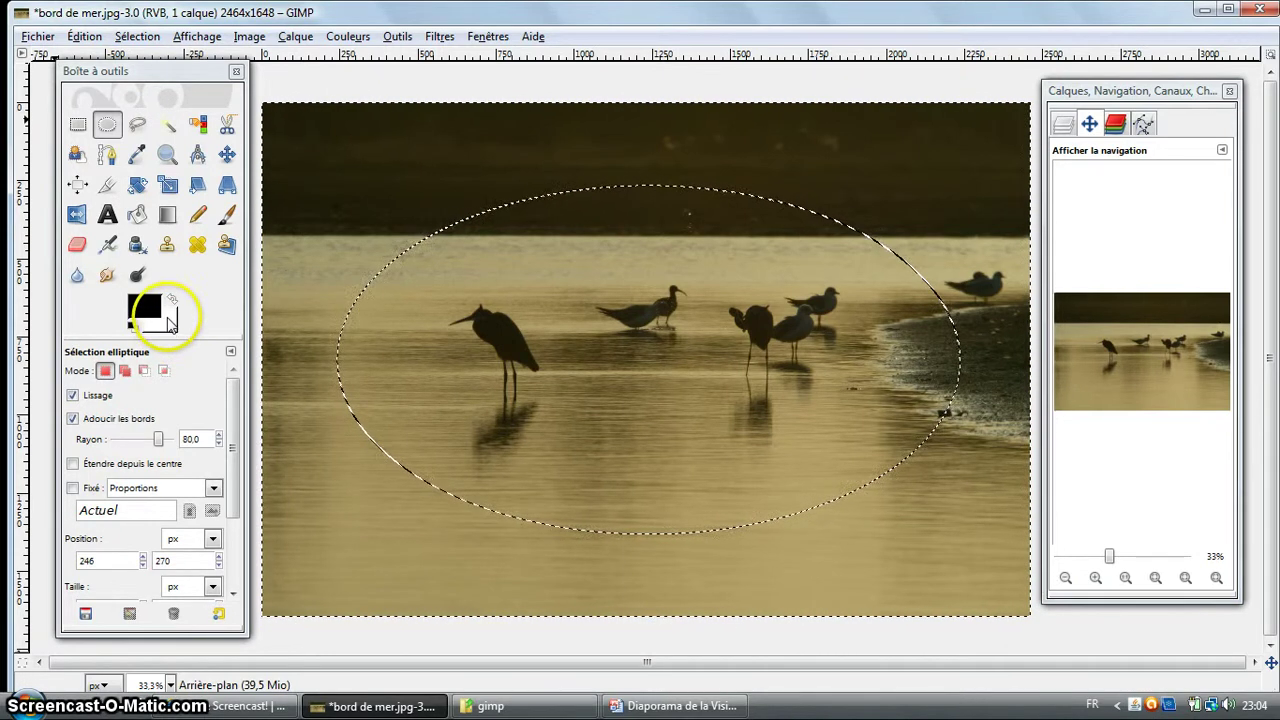
key("d")
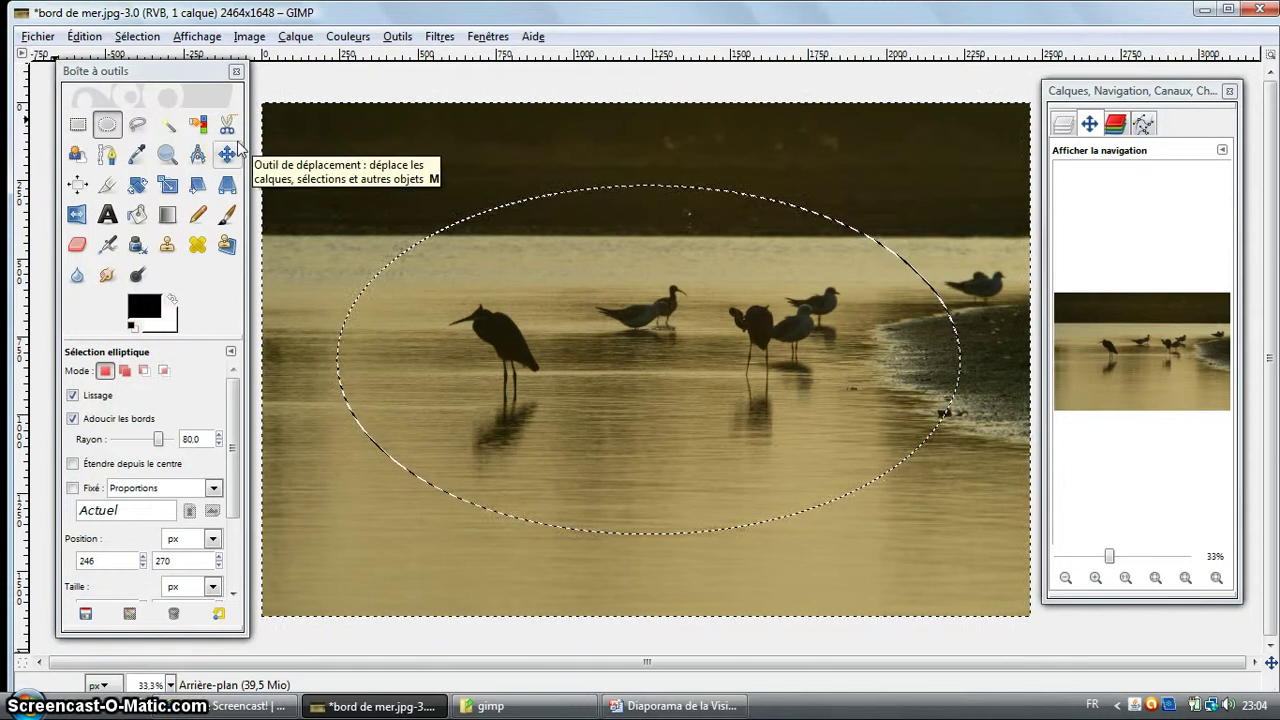
key("Delete")
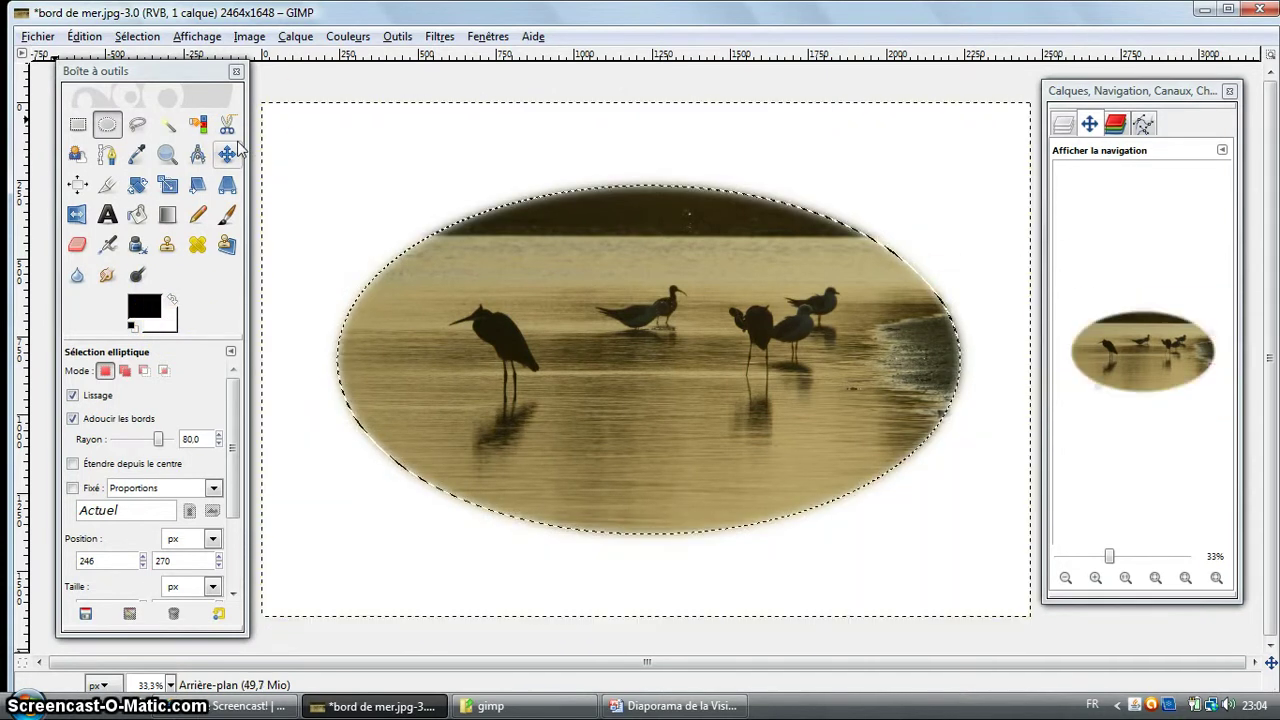
left_click(295, 68)
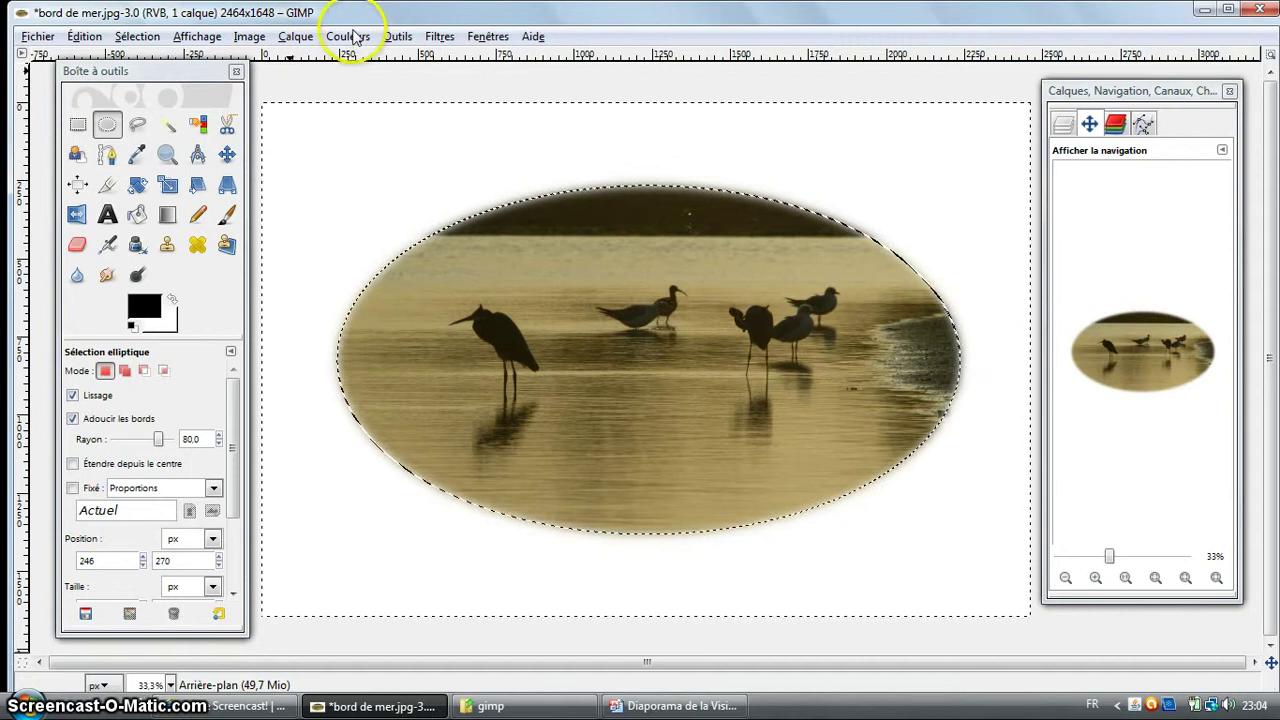
- Zoom in and pan to inspect the feathered oval edge, then zoom out to 23%
left_click(170, 685)
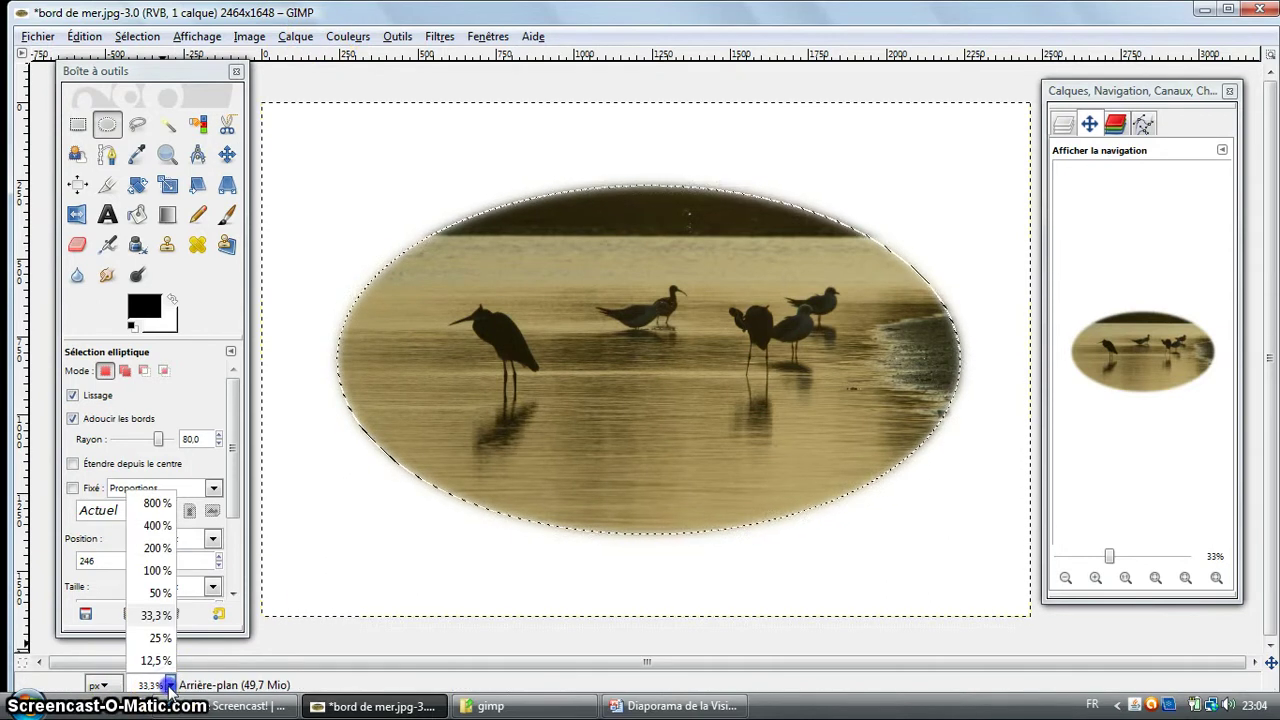
left_click(1114, 556)
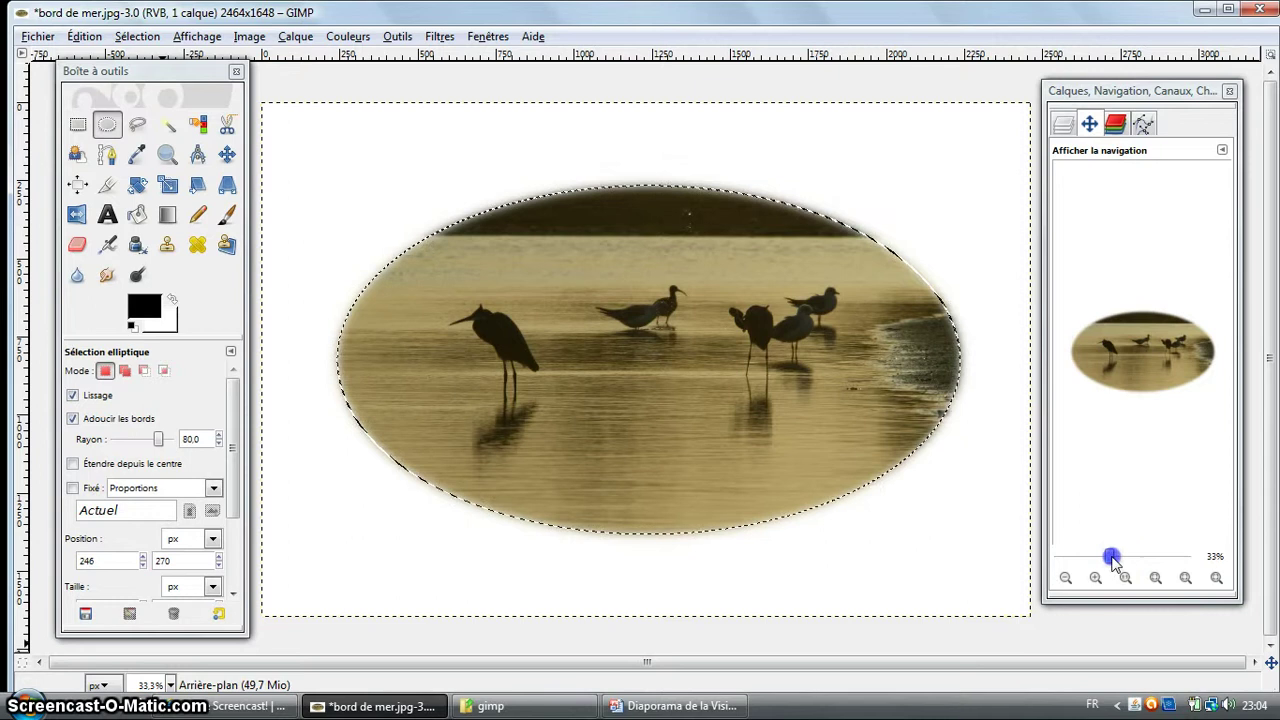
left_click_drag(1114, 556, 1134, 556)
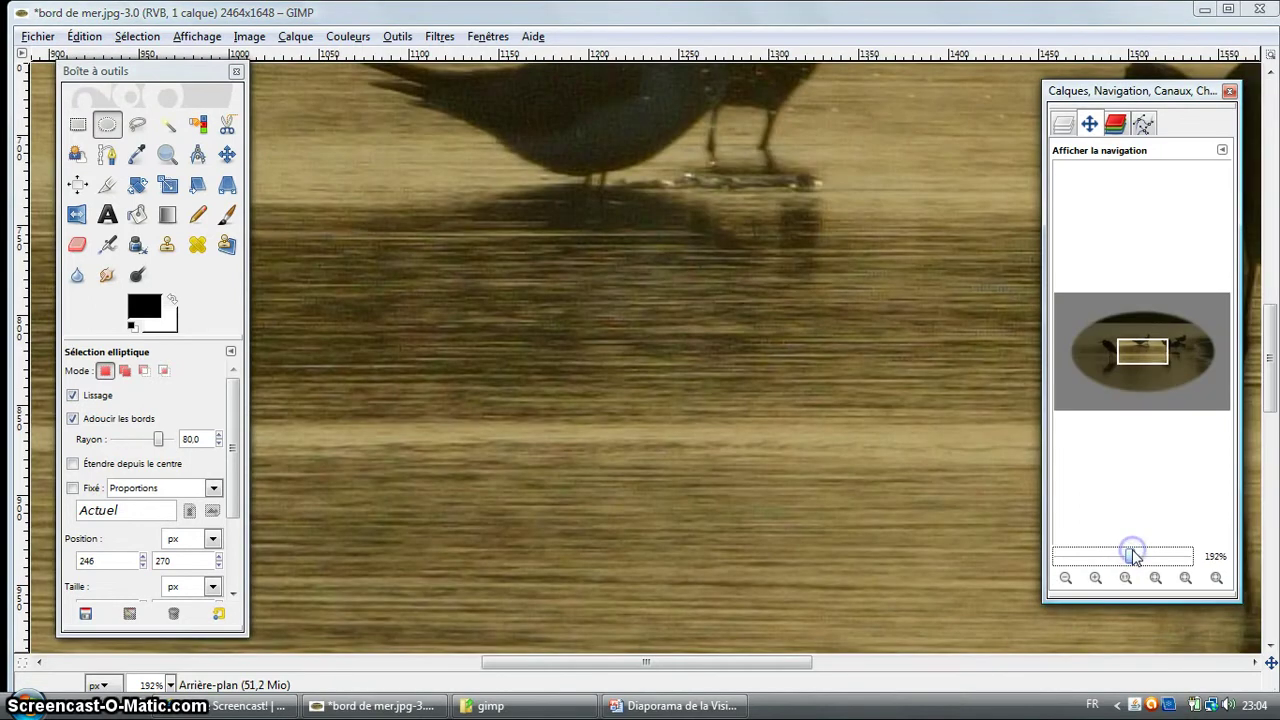
left_click_drag(1141, 345, 1140, 385)
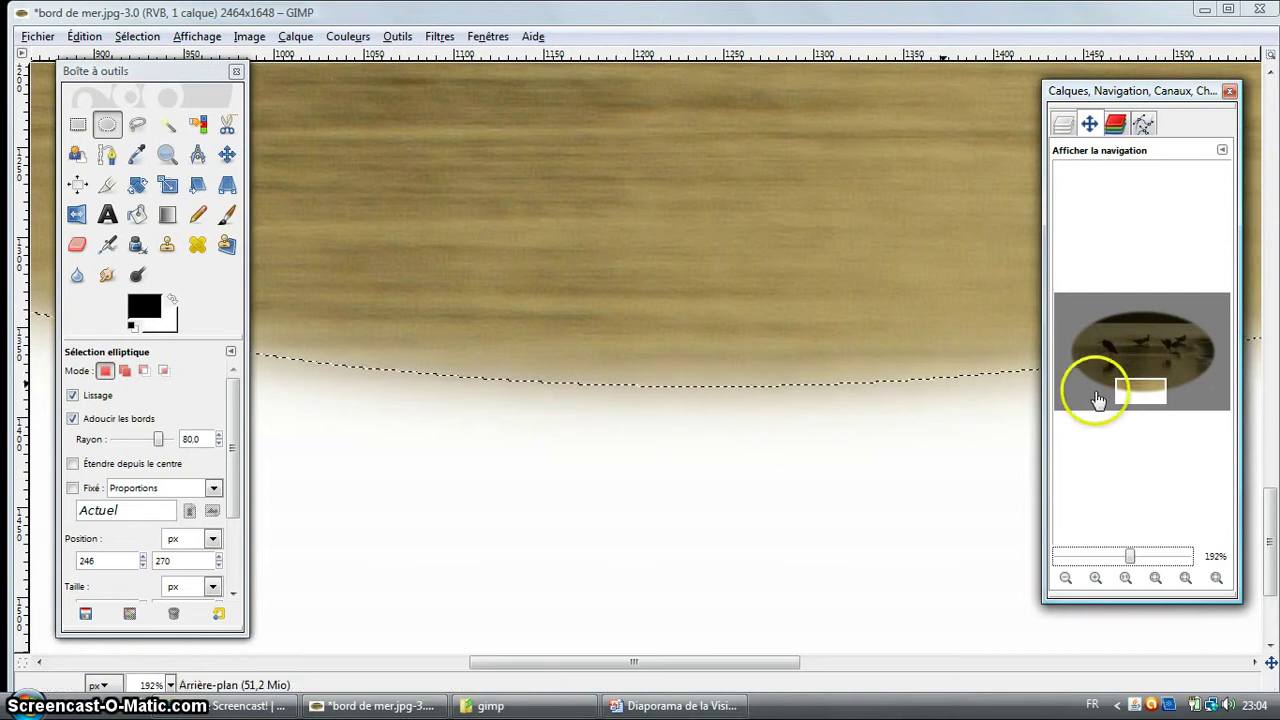
left_click_drag(1140, 387, 1115, 381)
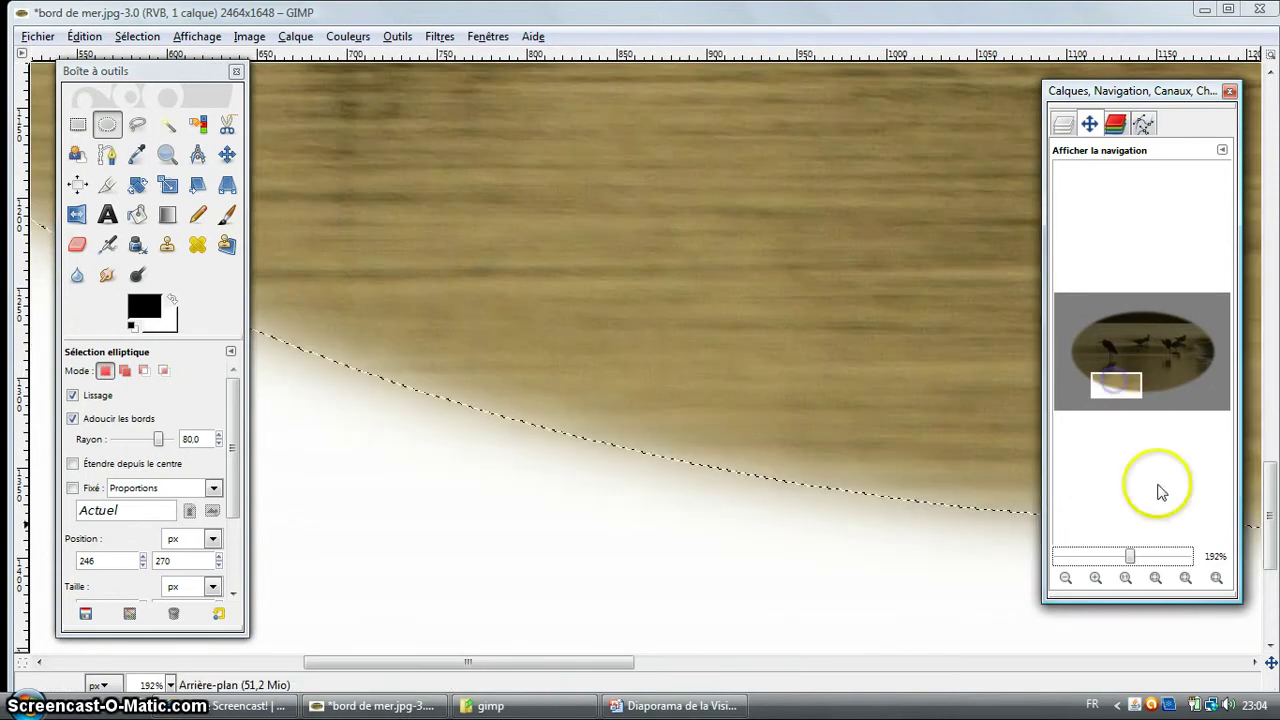
left_click(1121, 557)
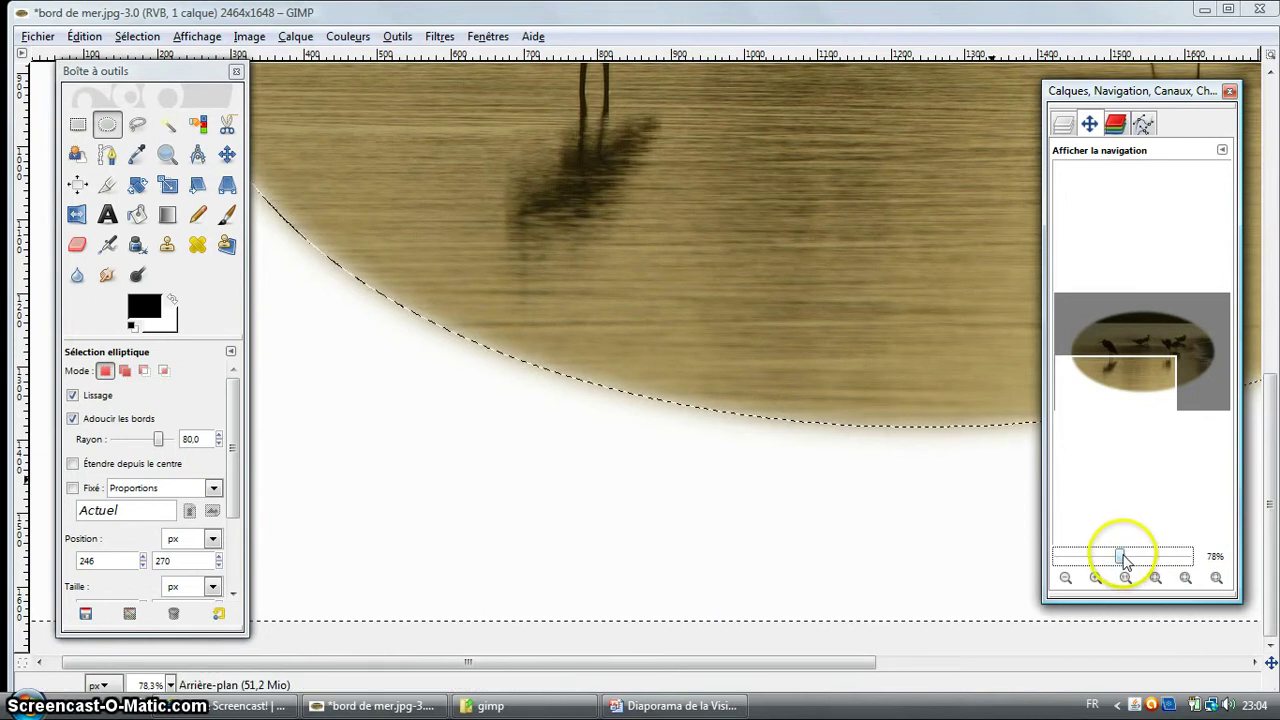
mouse_move(1120, 557)
left_mouse_down()
mouse_move(1098, 562)
mouse_move(1112, 562)
left_mouse_up()
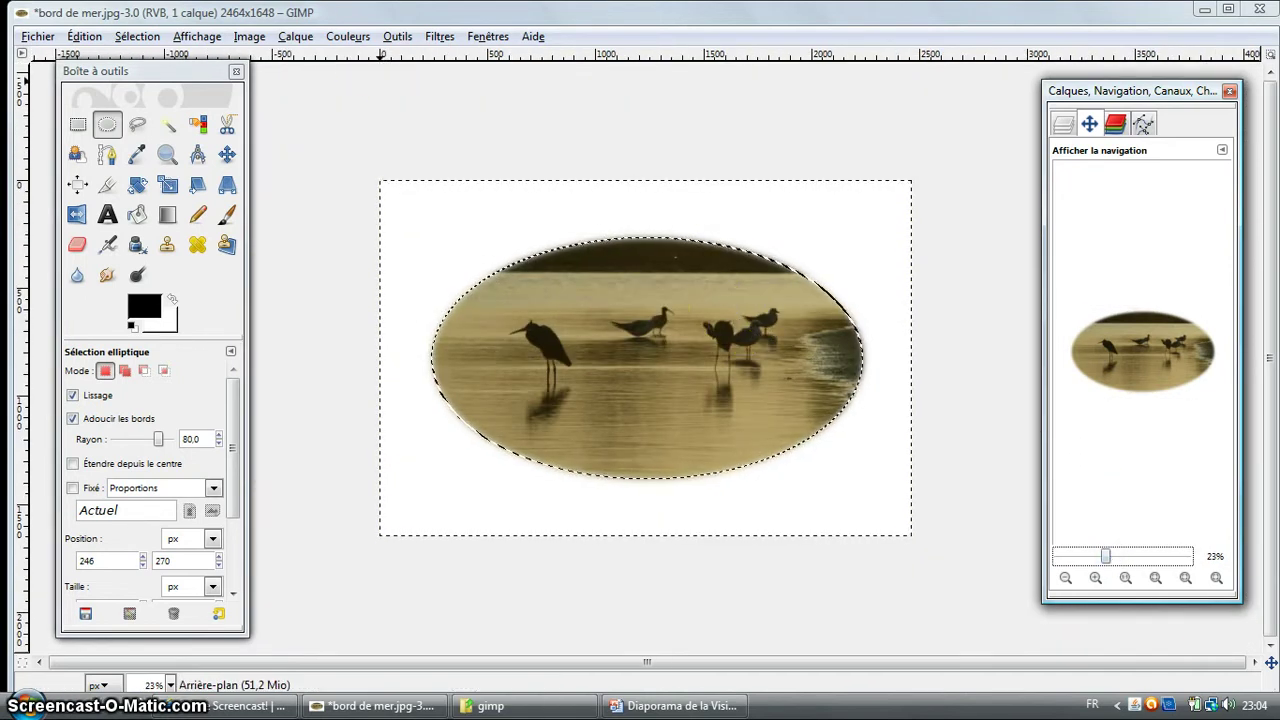
- Draw a rectangular selection around the oval and tighten its top, left and bottom edges
left_click(77, 125)
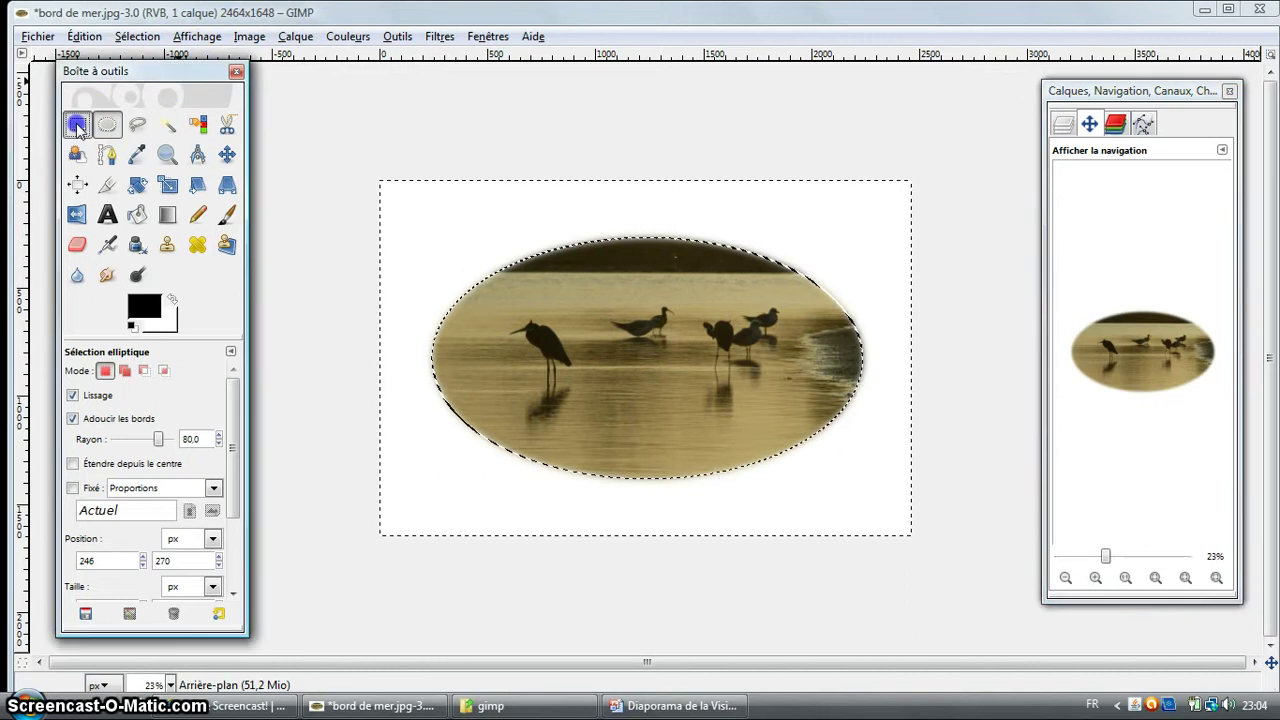
left_click(413, 203)
mouse_move(413, 203)
left_mouse_down()
mouse_move(825, 488)
mouse_move(873, 494)
left_mouse_up()
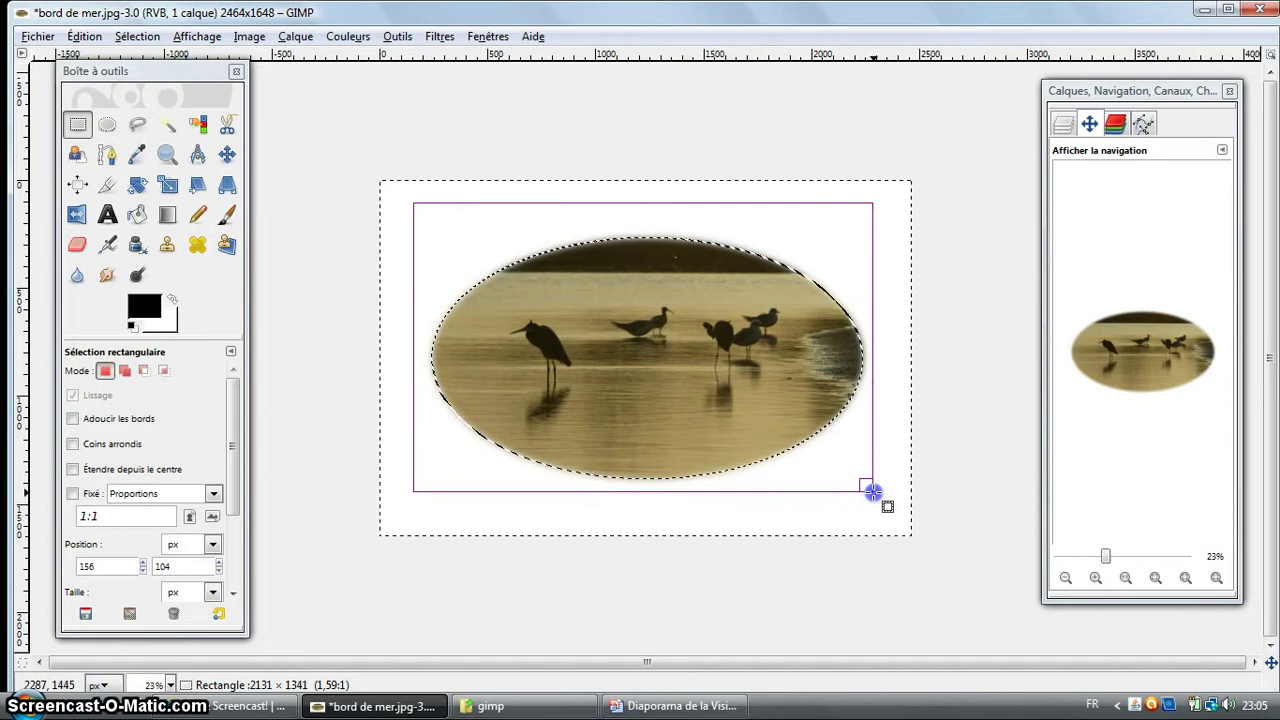
left_click_drag(873, 494, 872, 494)
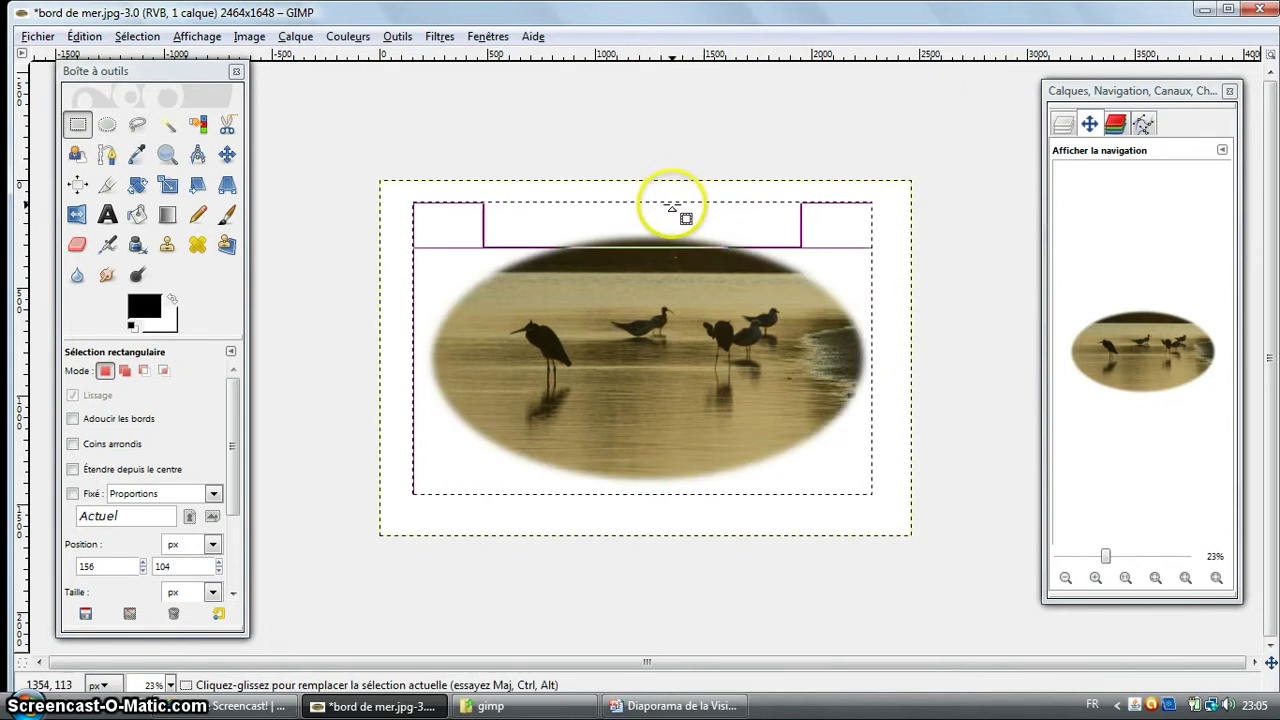
left_click_drag(672, 205, 665, 237)
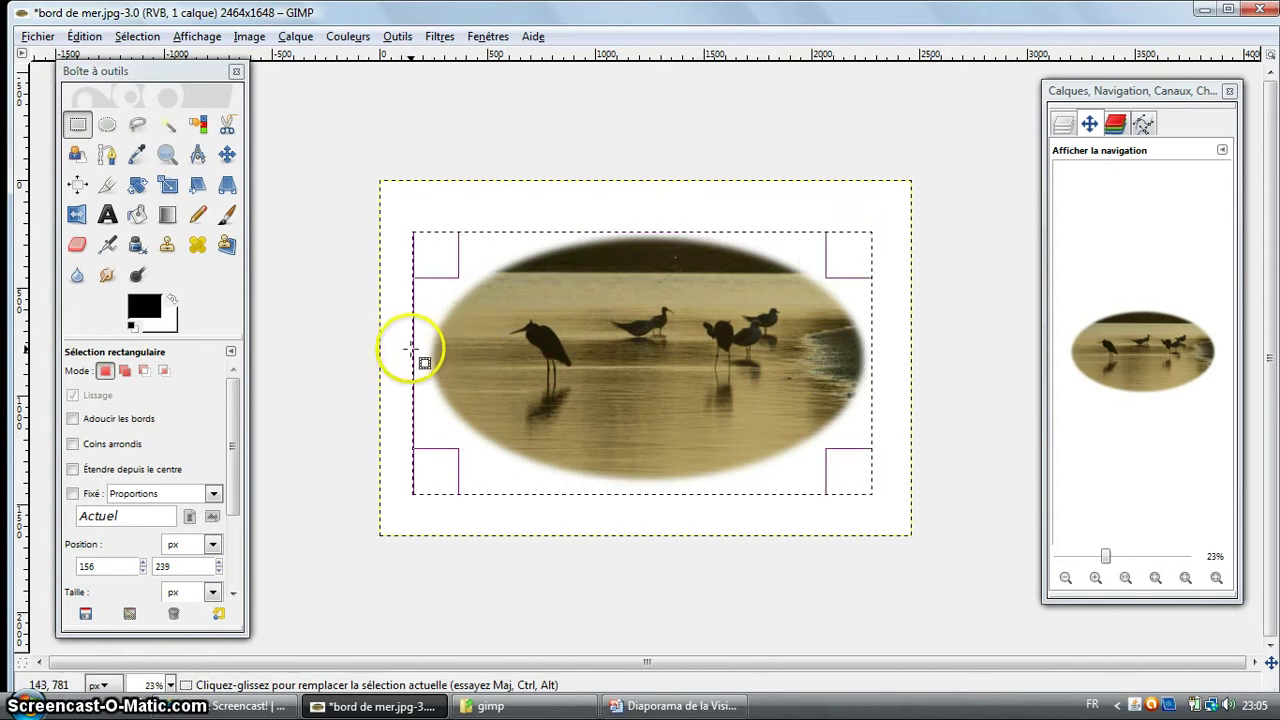
left_click_drag(415, 349, 428, 354)
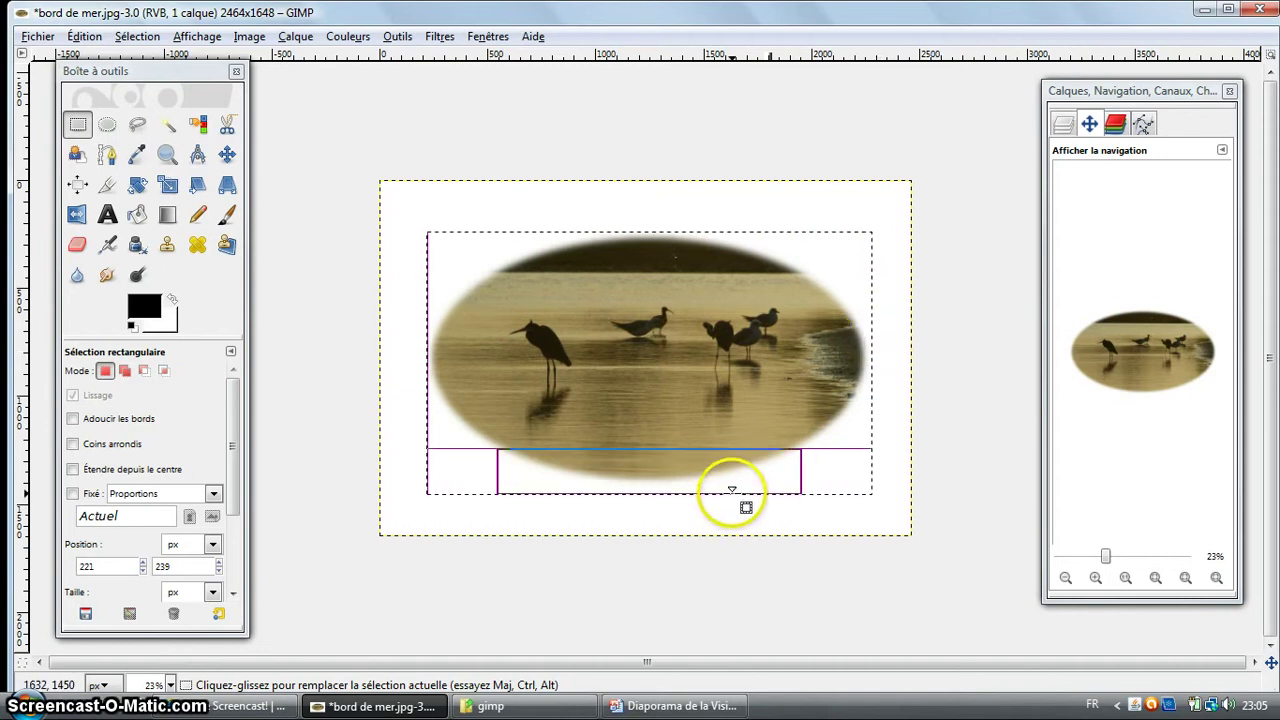
left_click_drag(732, 493, 732, 487)
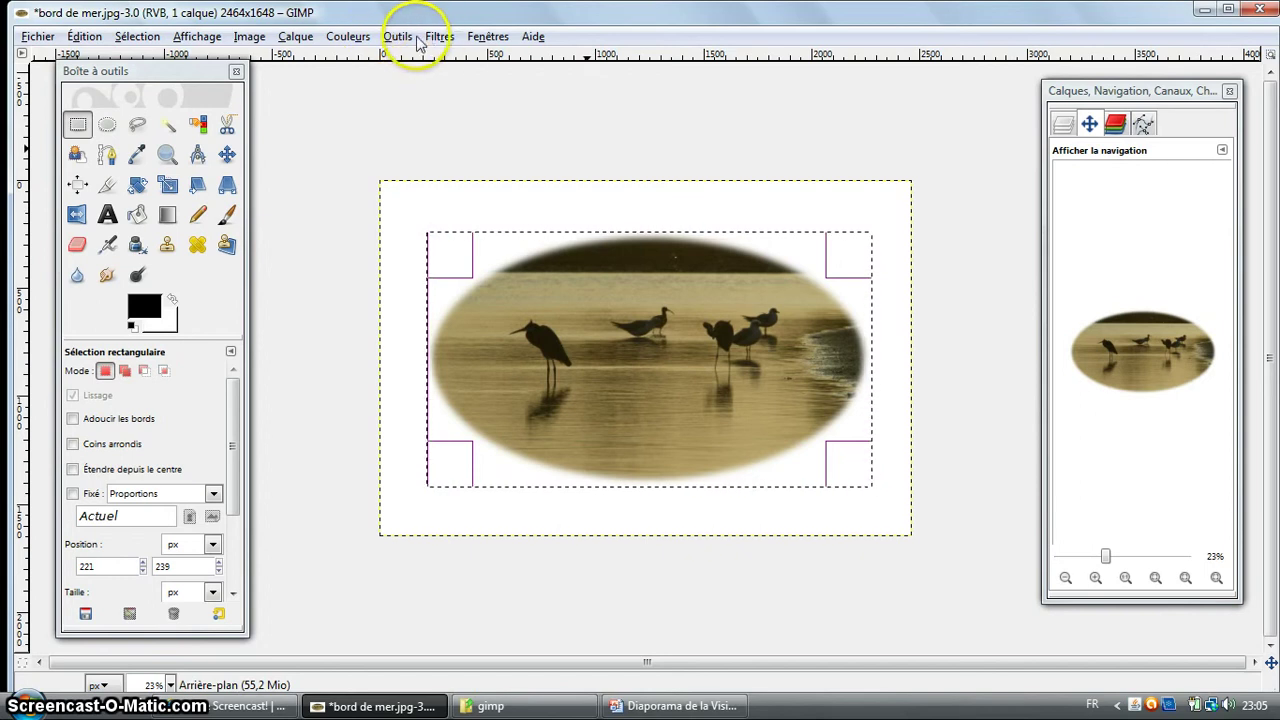
- Crop the image to the rectangle selection, leaving 2062 × 1184 pixels
left_click(254, 38)
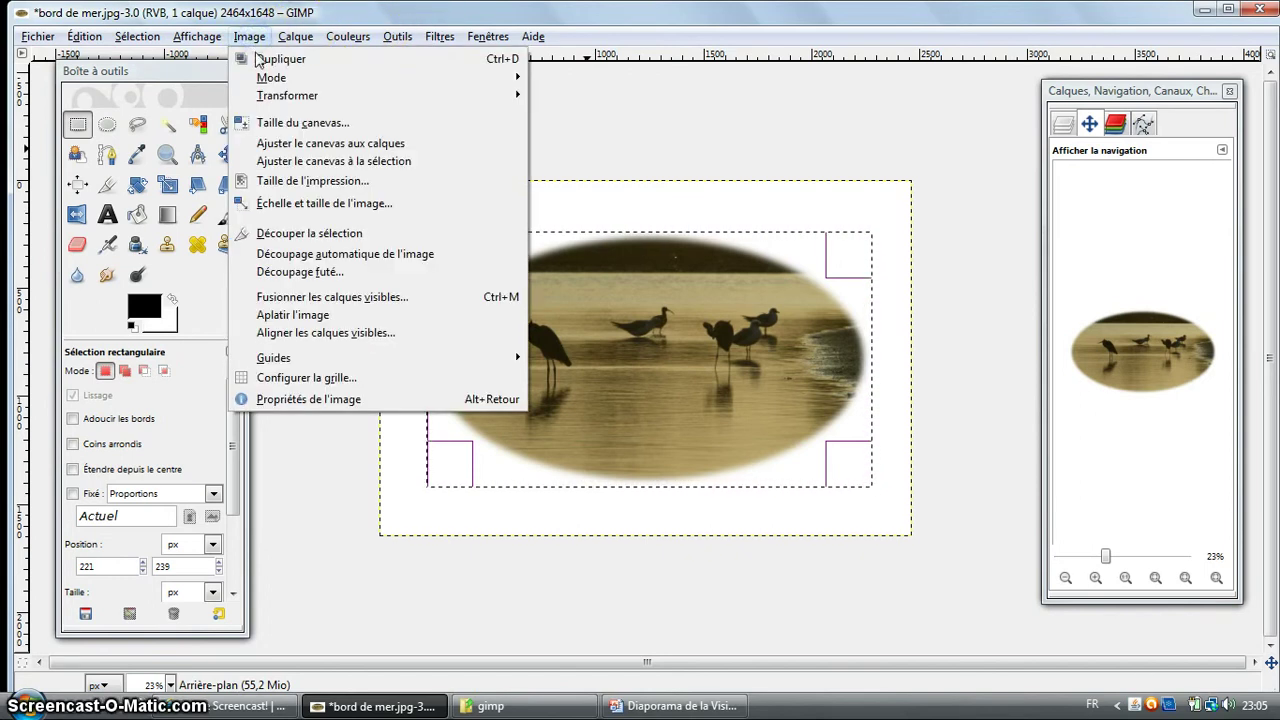
left_click(288, 238)
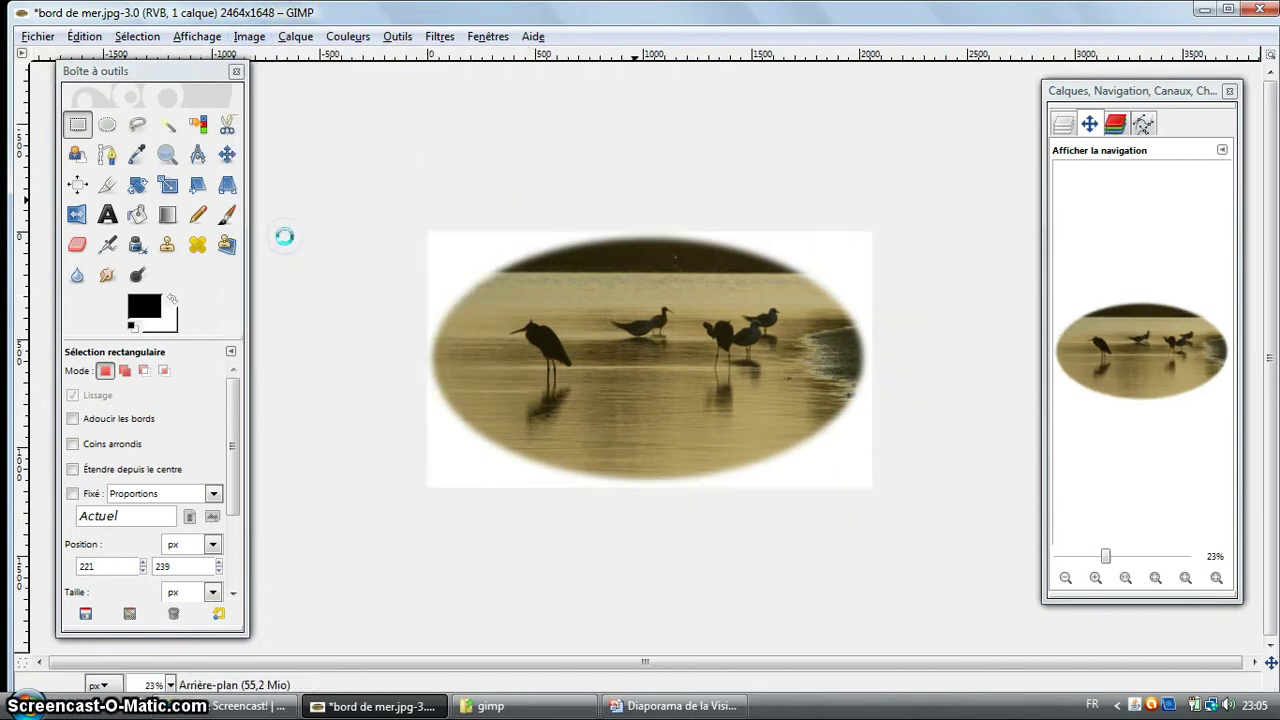
left_click(44, 40)
left_click(38, 37)
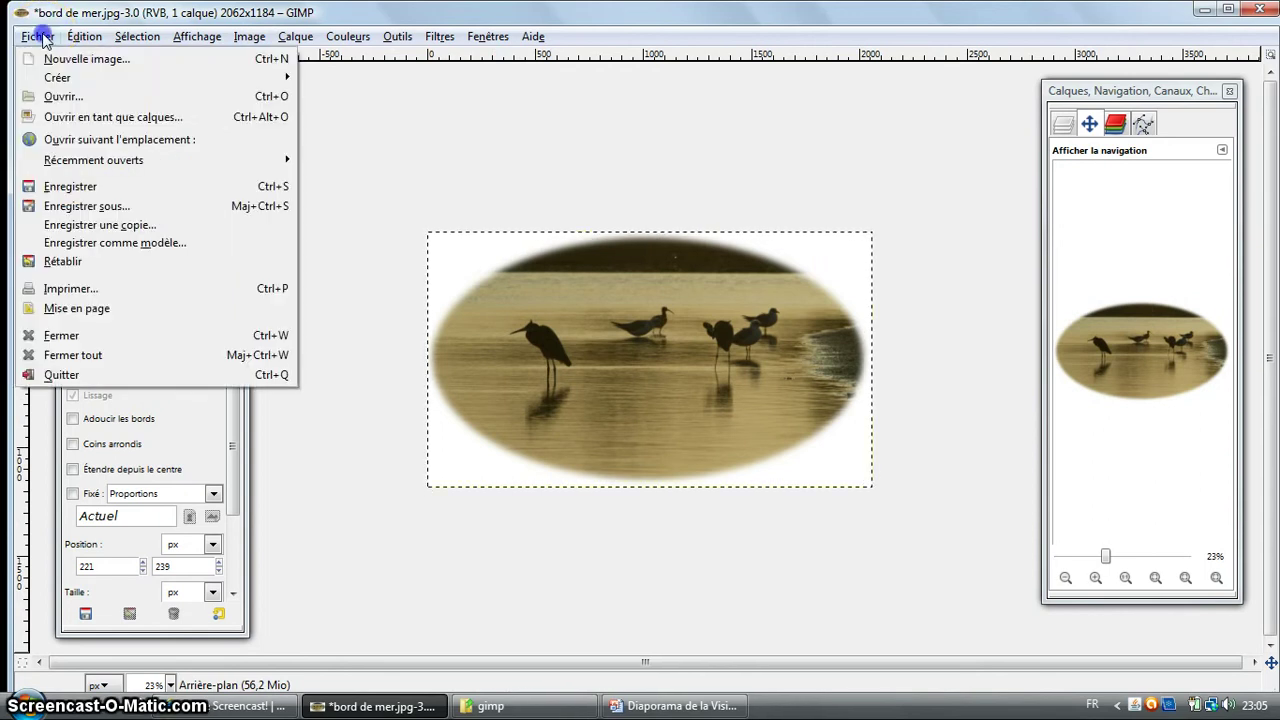
left_click(95, 208)
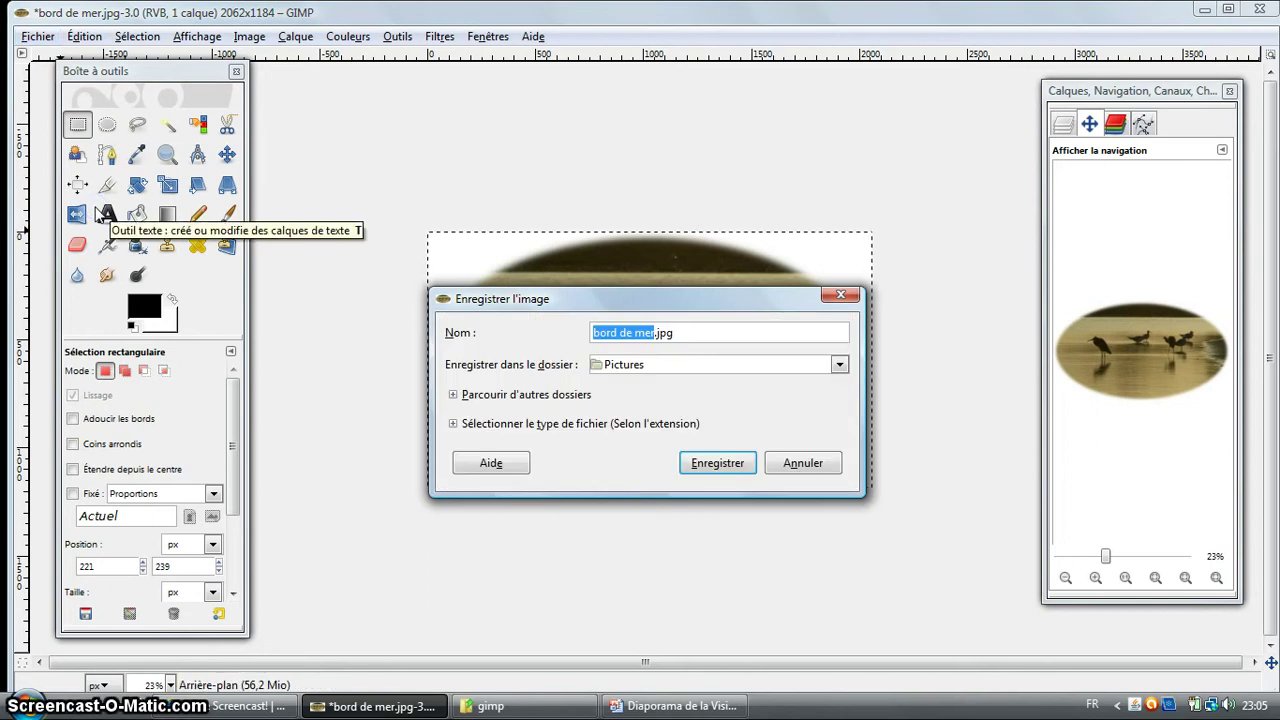
left_click(657, 335)
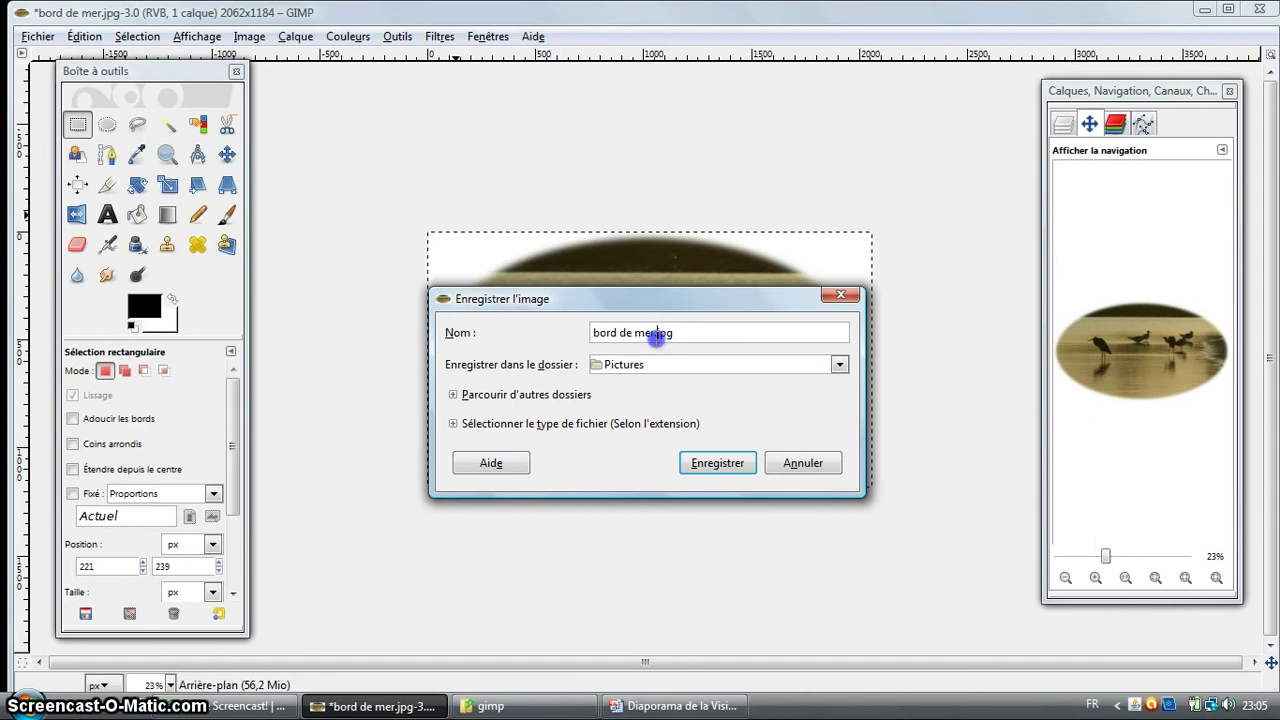
left_click(803, 466)
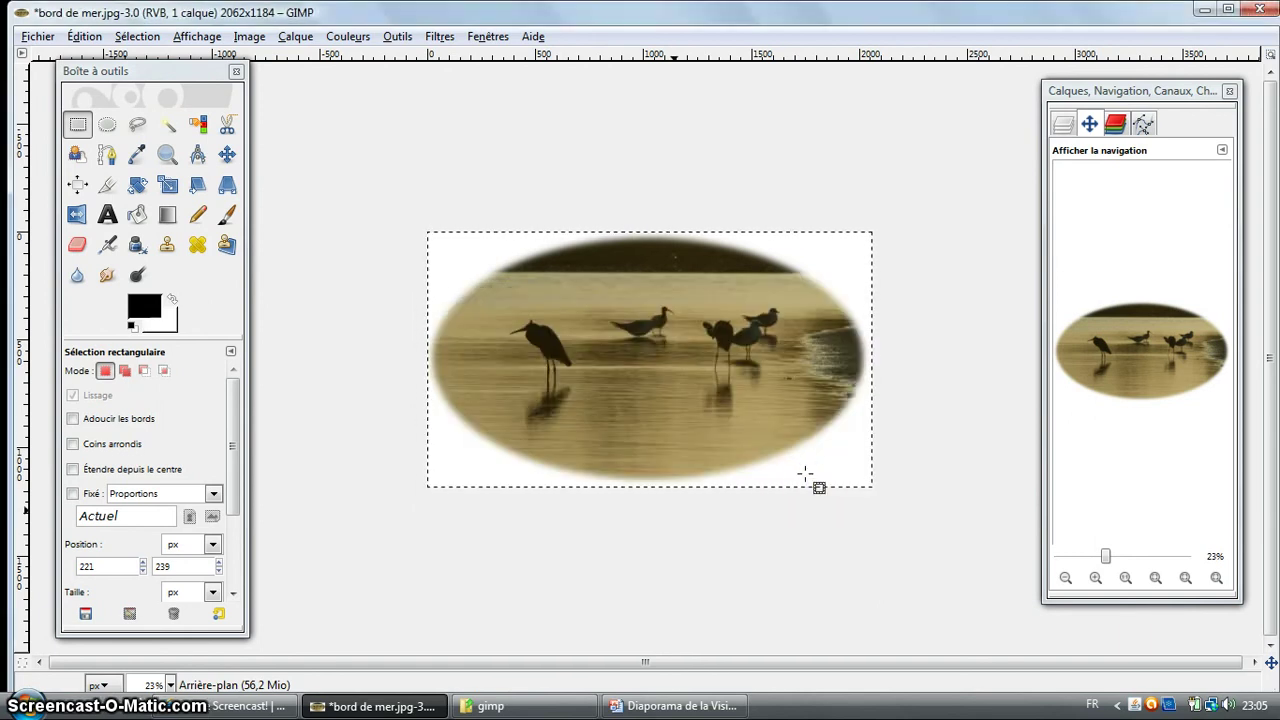